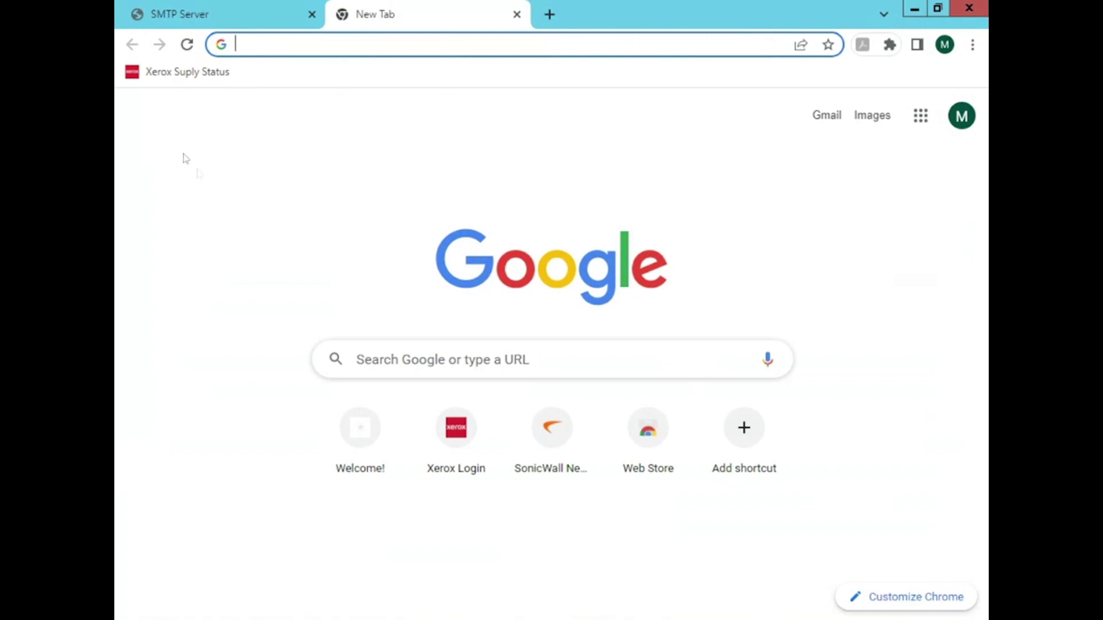
Go from the profile avatar to the Google Account's Security settings page.
left_click(962, 116)
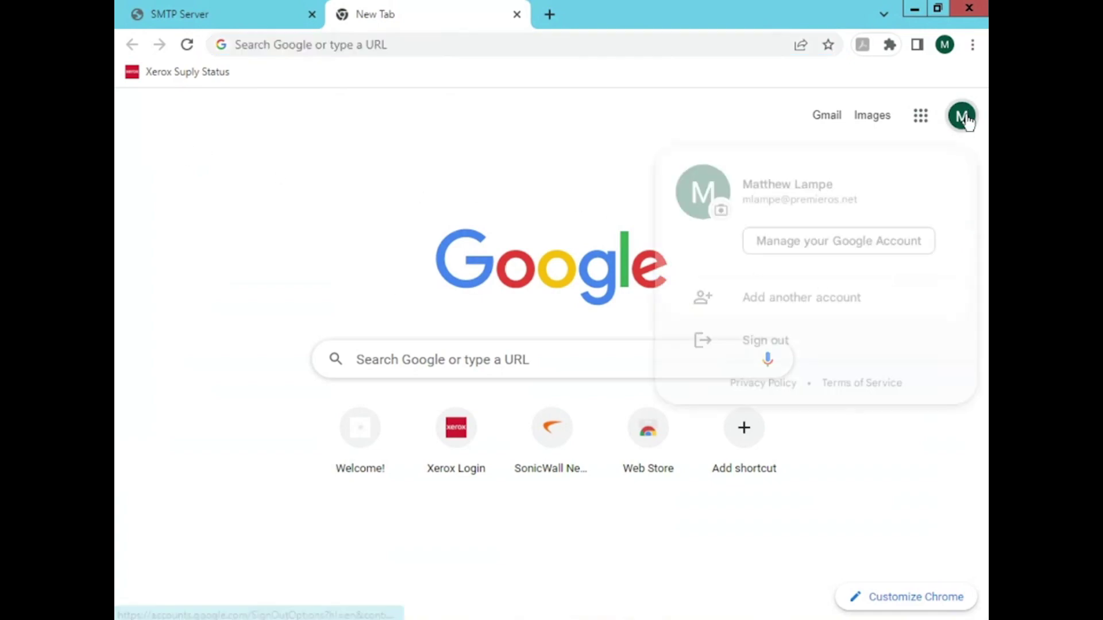
left_click(773, 244)
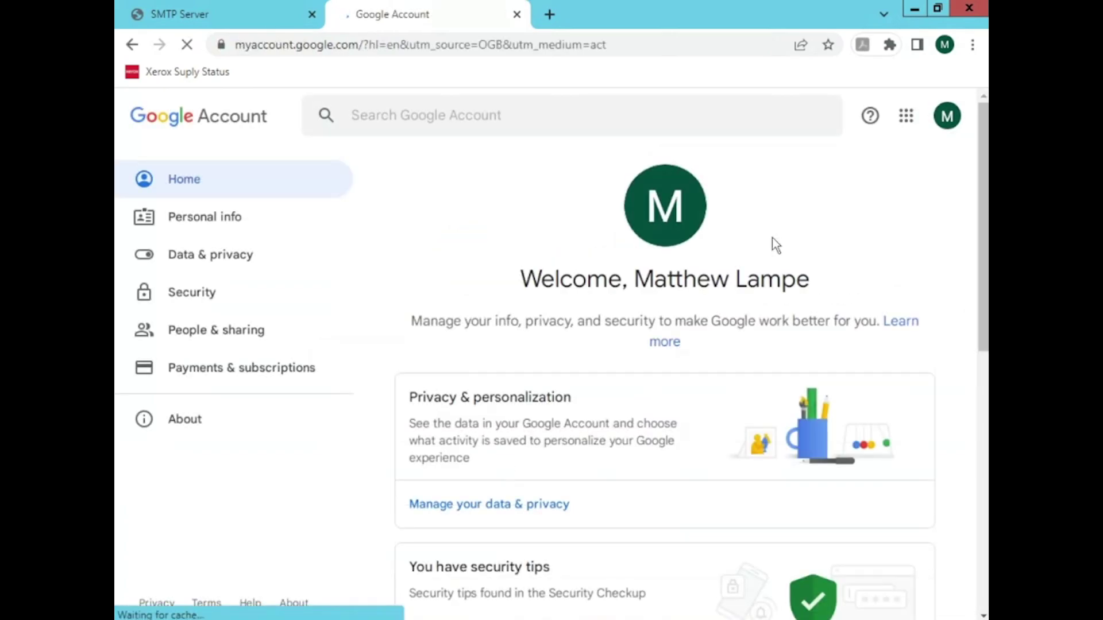
left_click(177, 293)
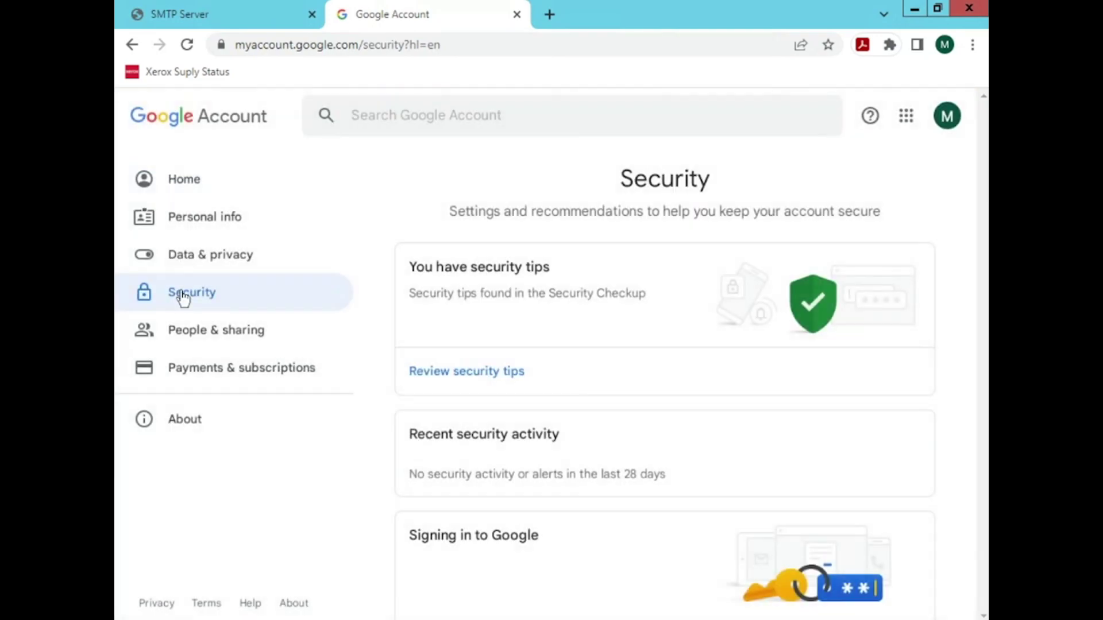
scroll(500, 310, "down", 2)
scroll(509, 305, "down", 4)
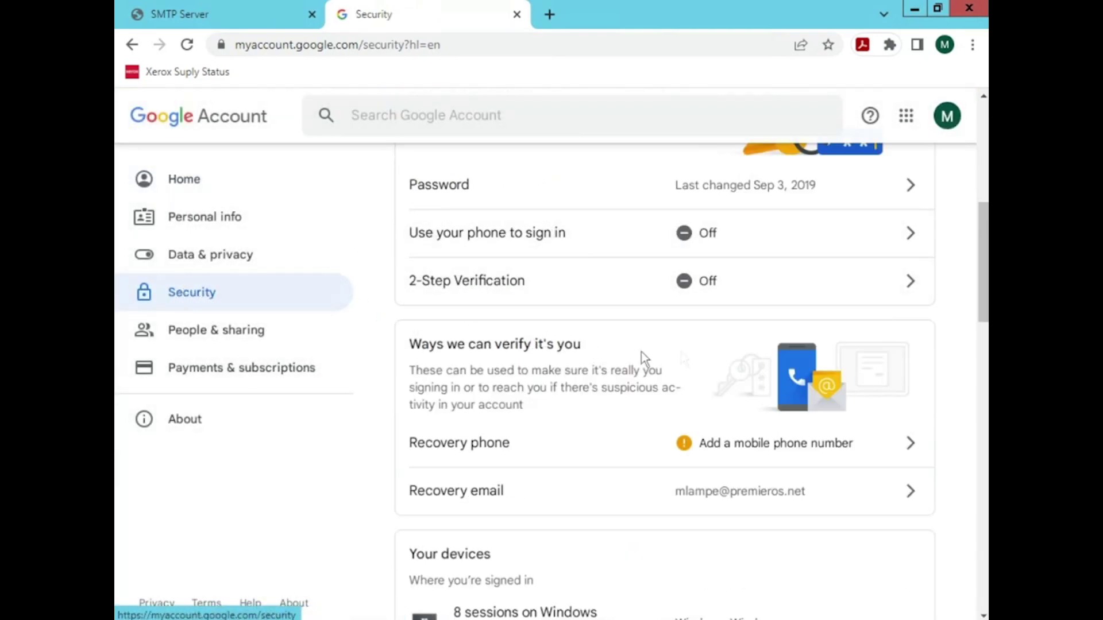
Start 2-Step Verification setup and confirm identity with the account password.
left_click(752, 294)
scroll(748, 534, "down", 3)
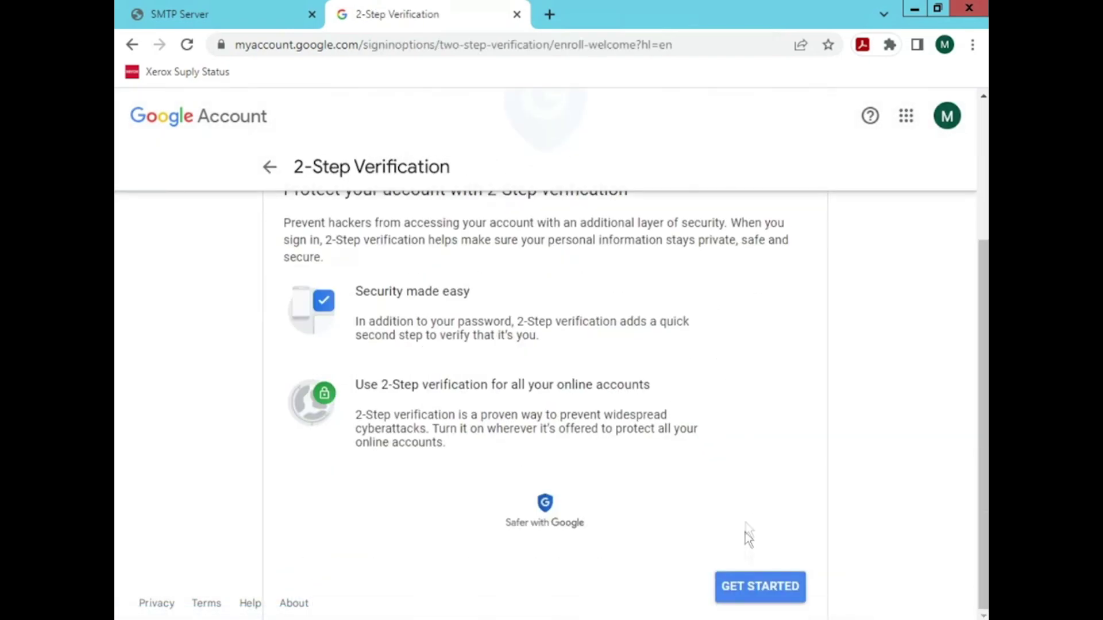
left_click(766, 588)
key("Return")
key("Return")
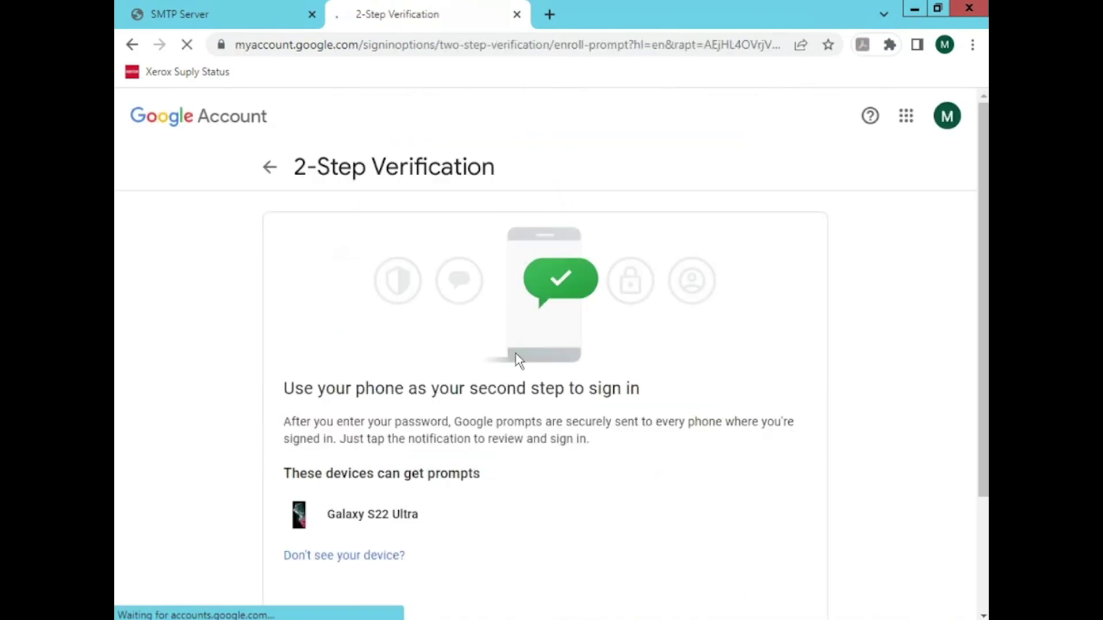
scroll(684, 485, "down", 2)
left_click(762, 540)
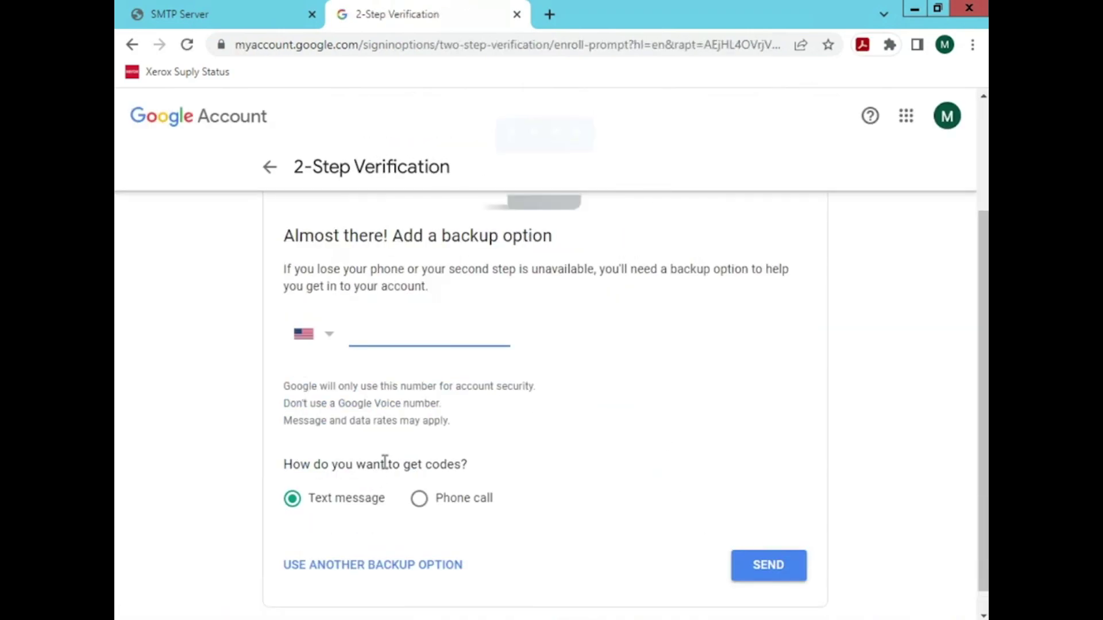
Verify the backup phone with a sent code, turn 2-Step Verification on, and return to Security.
left_click(771, 566)
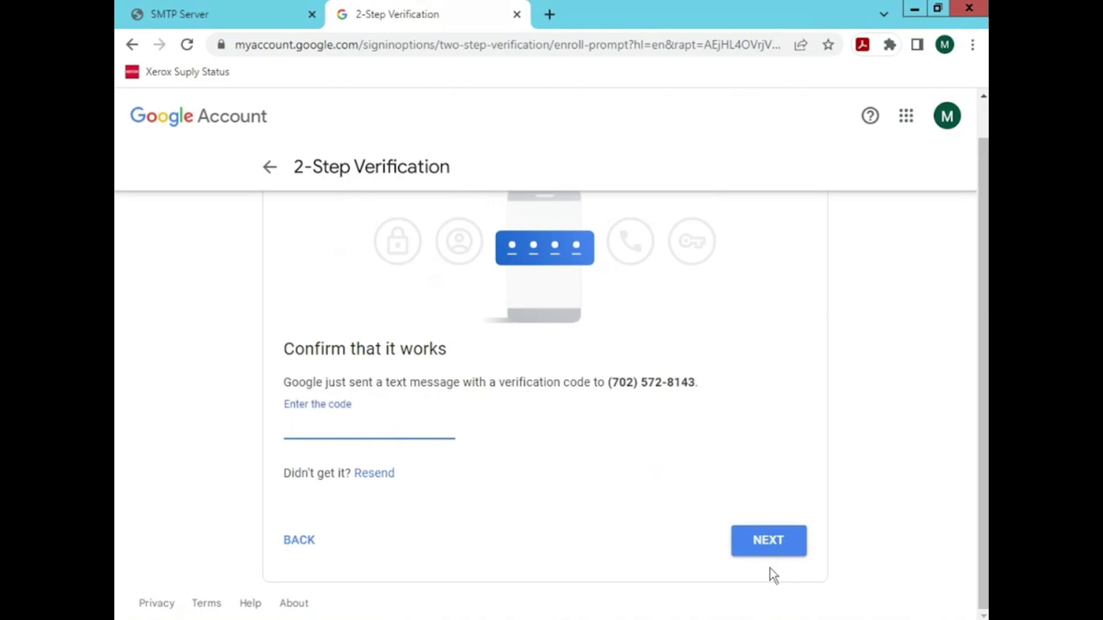
left_click(769, 568)
left_click(759, 558)
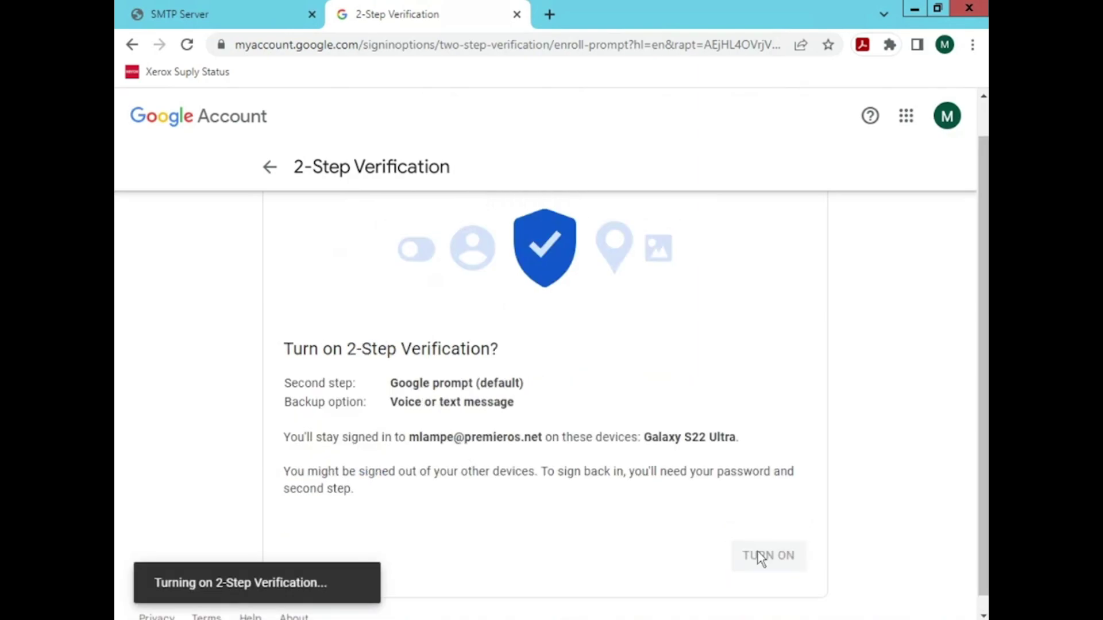
left_click(270, 170)
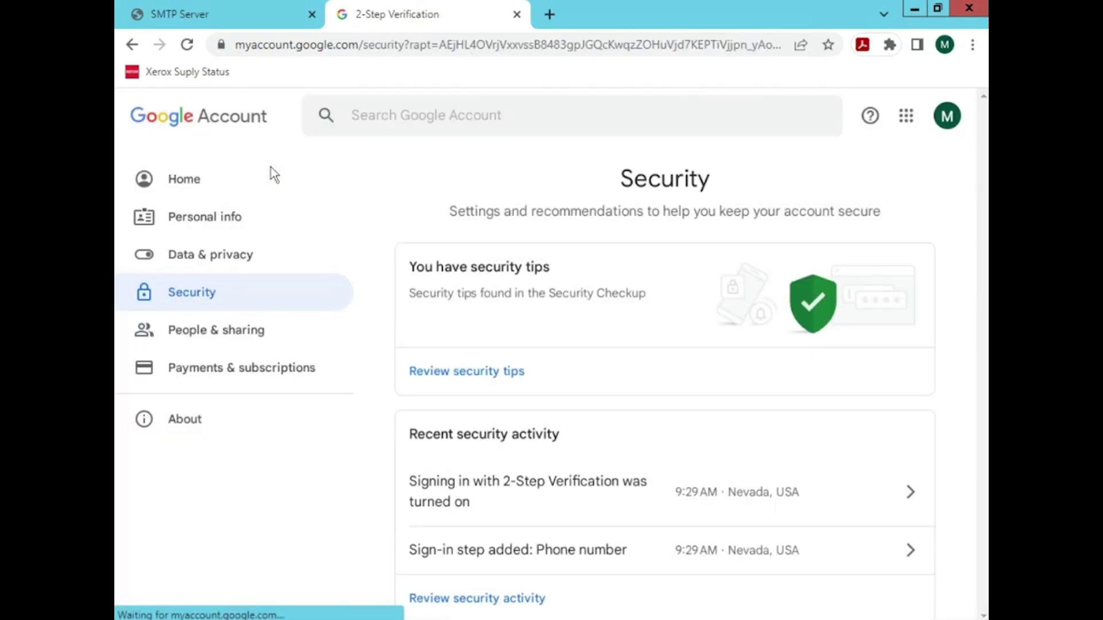
scroll(583, 260, "down", 5)
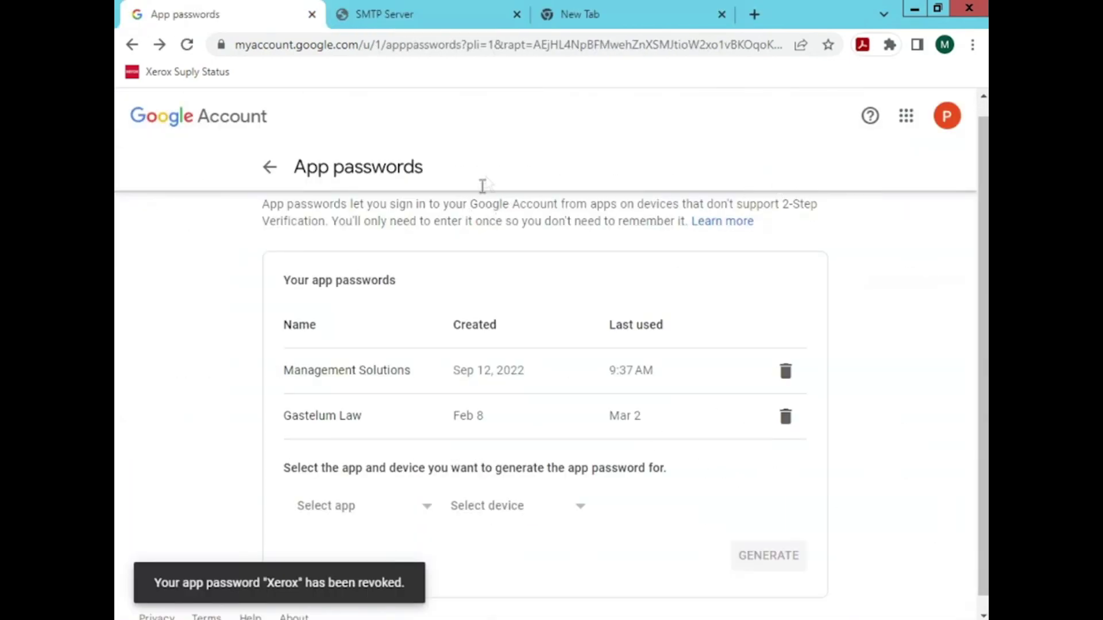
Generate an app password with the custom name 'Xerox' and copy the code.
left_click(325, 506)
left_click(432, 593)
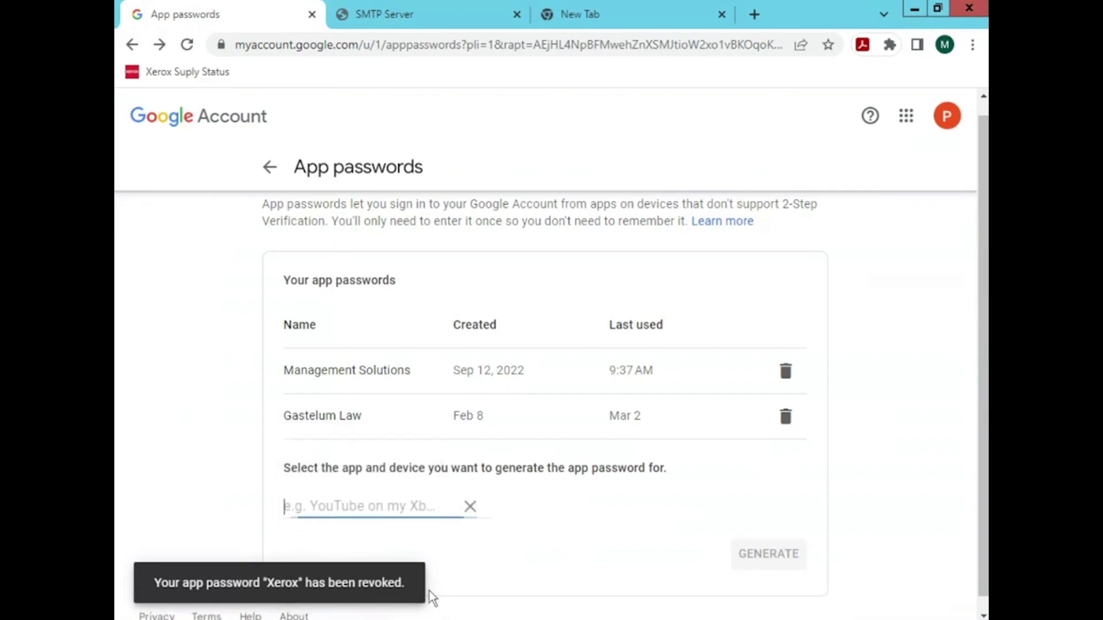
type("Xerox")
left_click(764, 560)
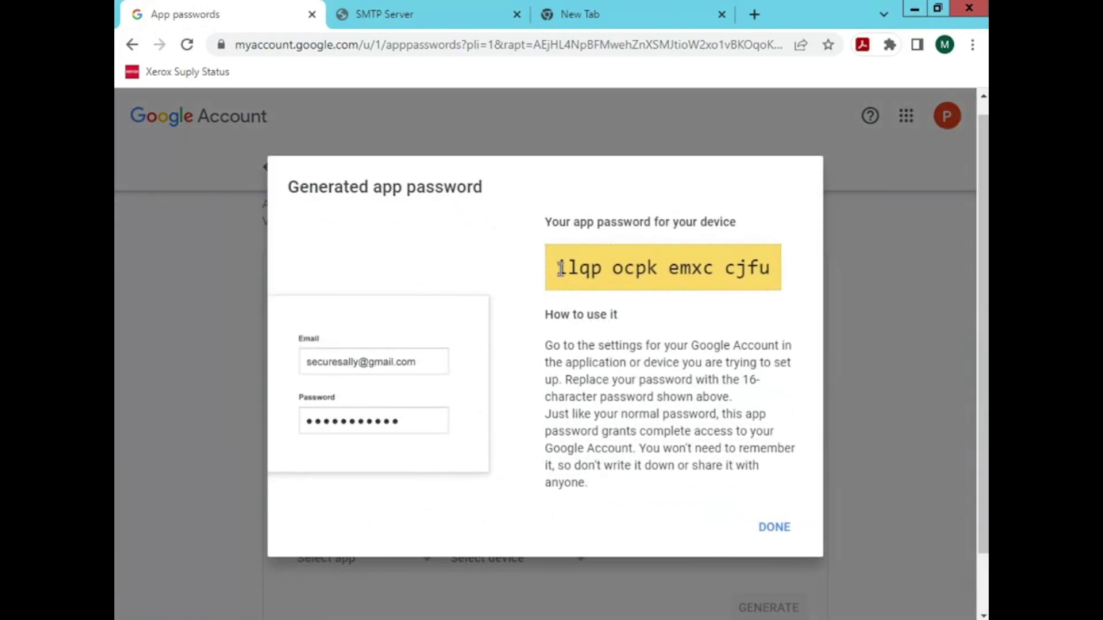
left_click_drag(560, 269, 769, 267)
right_click(762, 271)
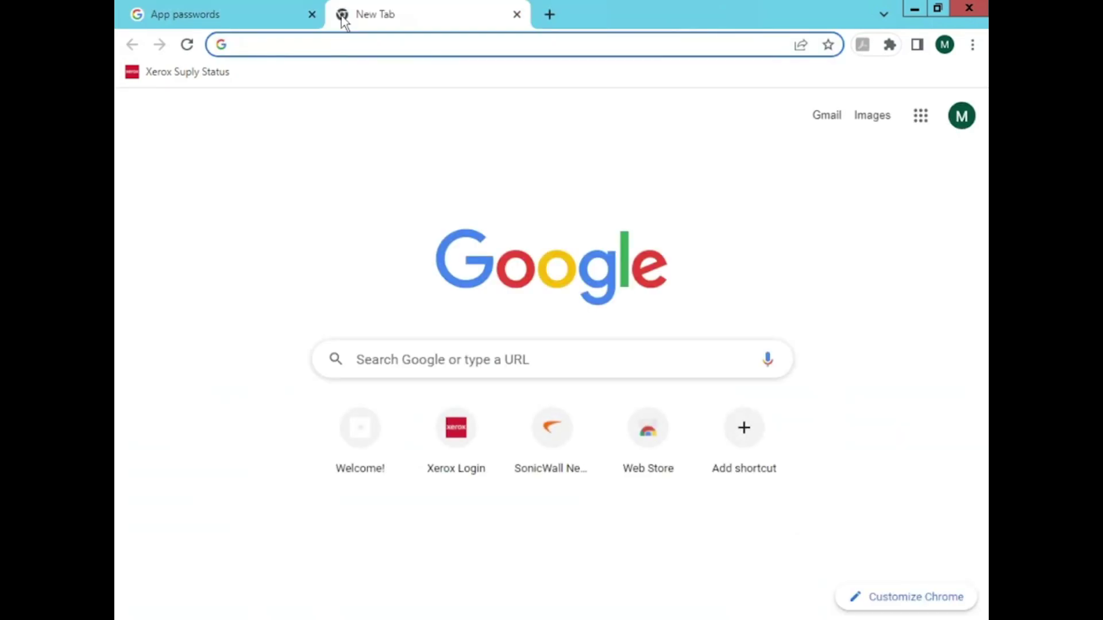
type("192.")
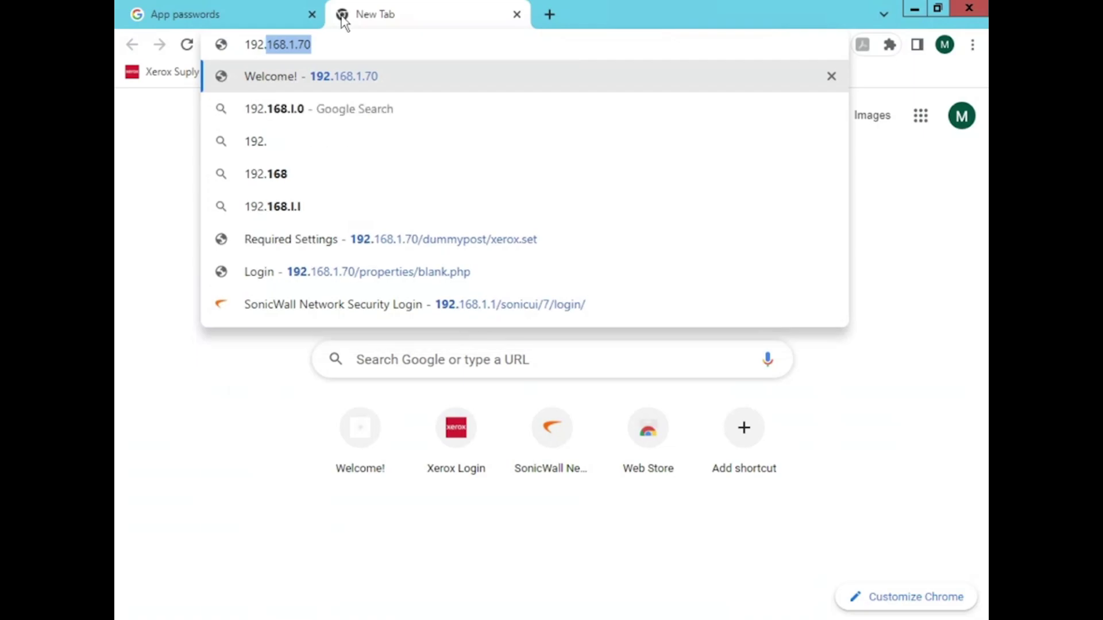
Load the printer's web page at 192.168.1.70 and log in as administrator.
key("Return")
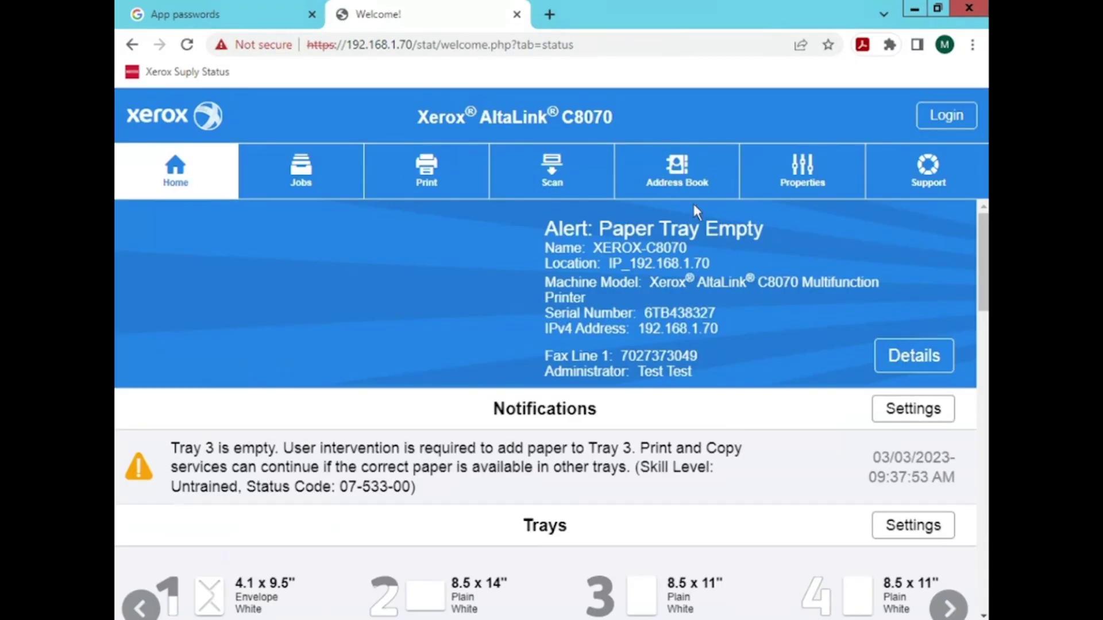
left_click(780, 177)
type("admin")
key("Tab")
type("1111")
key("Return")
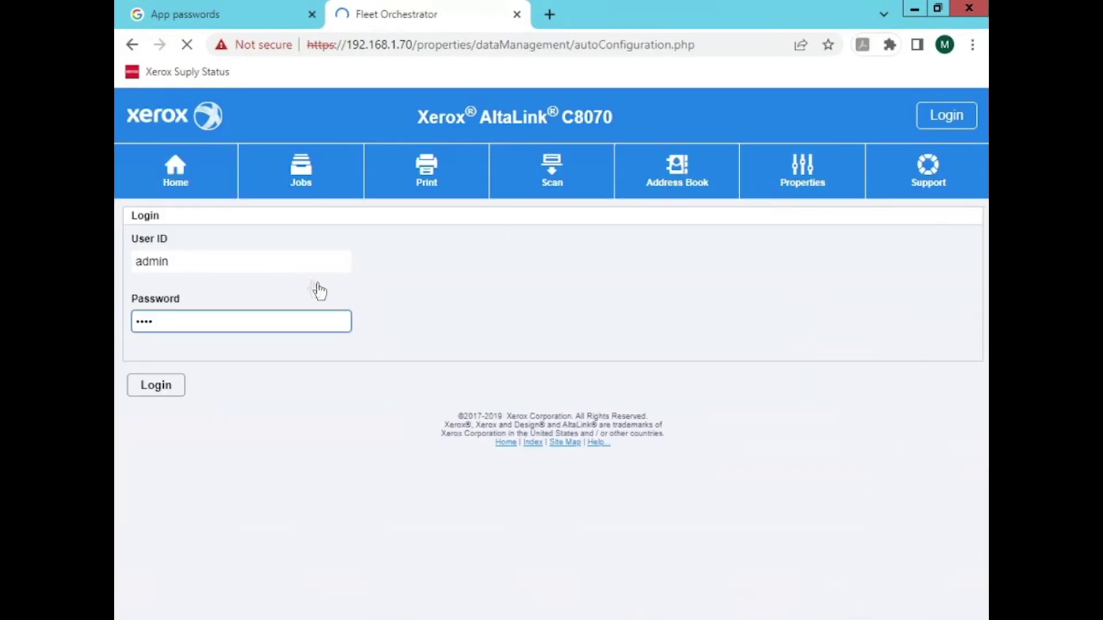
Set the SMTP server to smtp.gmail.com on port 587 with the Gmail device address, and save.
left_click(155, 451)
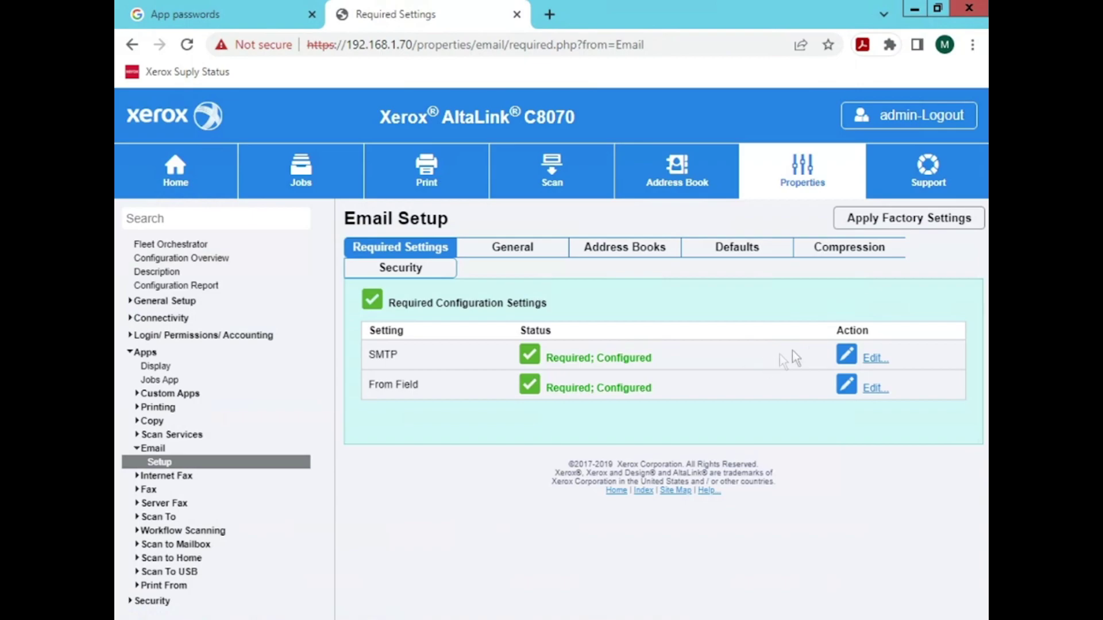
left_click(855, 355)
left_click_drag(444, 550, 342, 549)
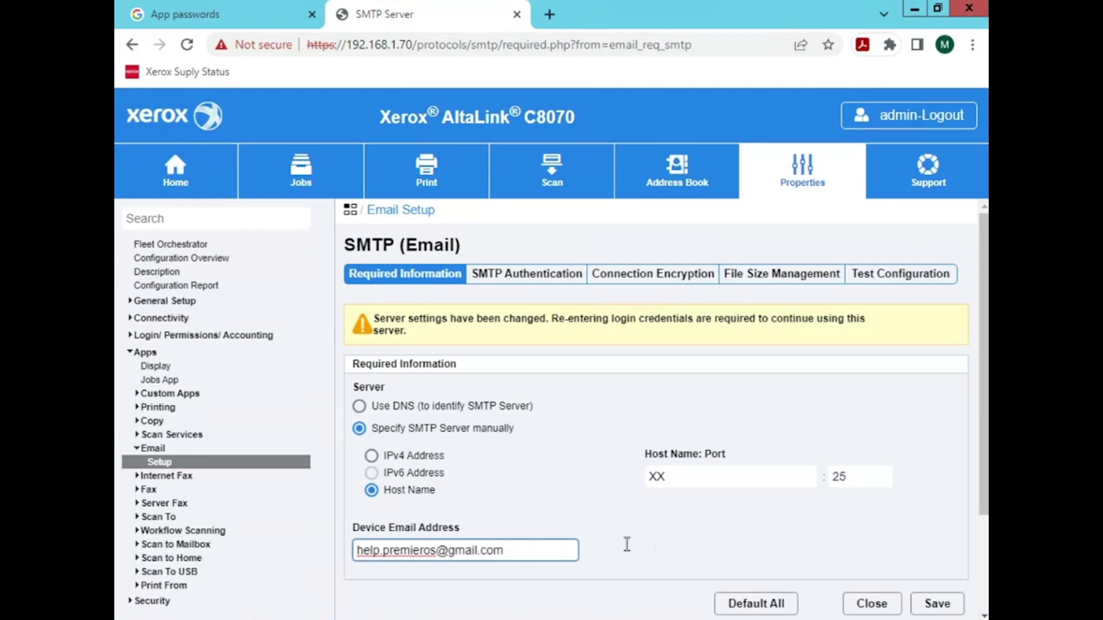
left_click(646, 476)
type("smtp.gmail.com")
key("Tab")
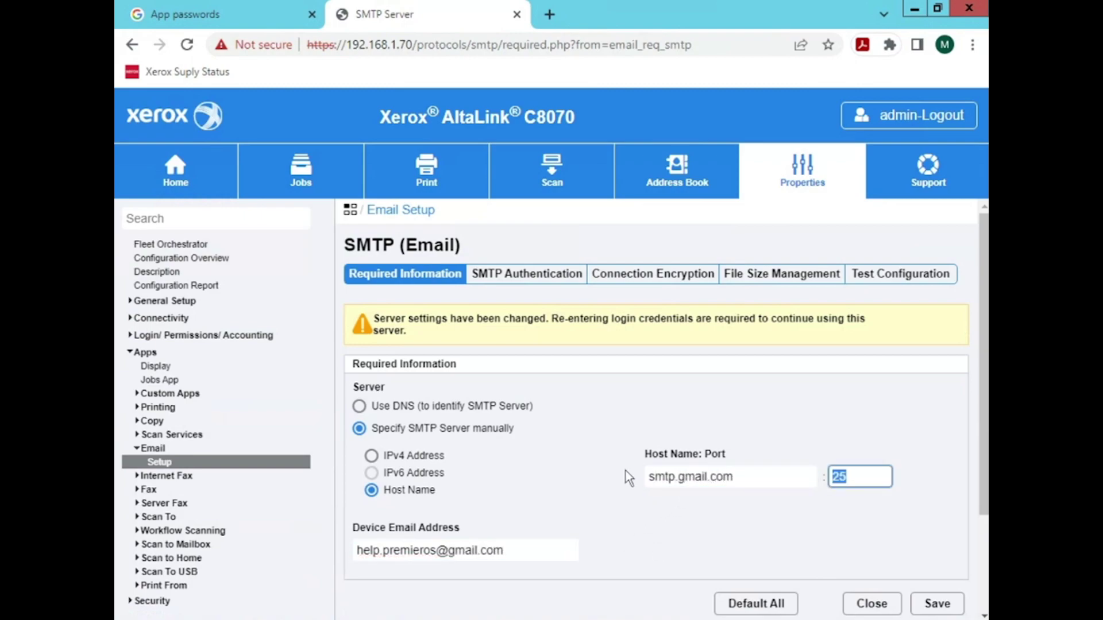
left_click(938, 605)
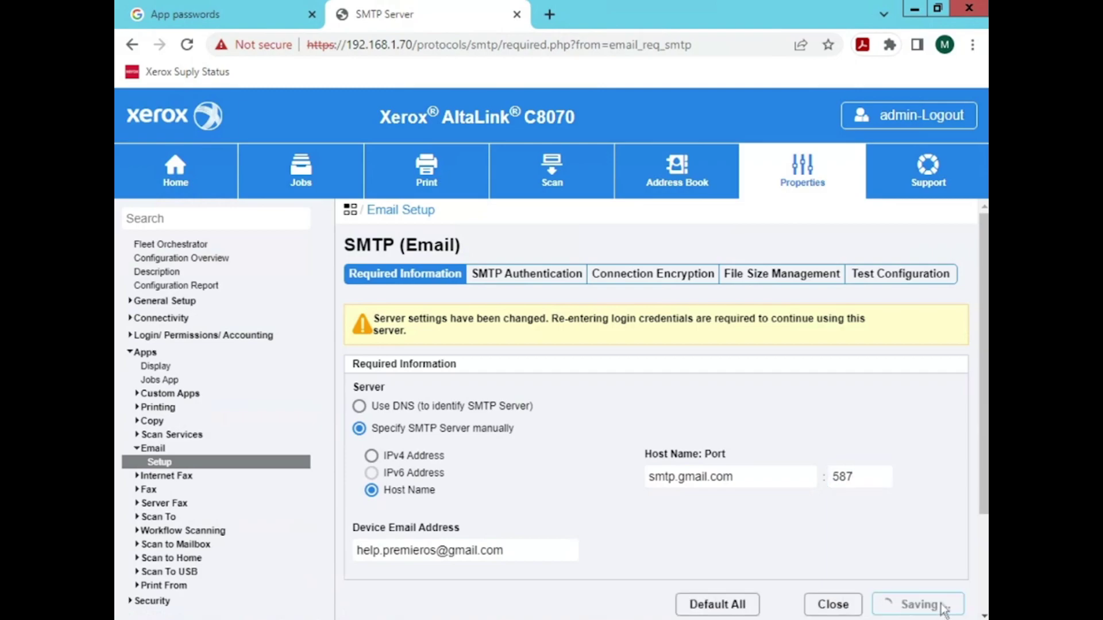
Fill the SMTP authentication login name with the Gmail address from autofill.
left_click(520, 274)
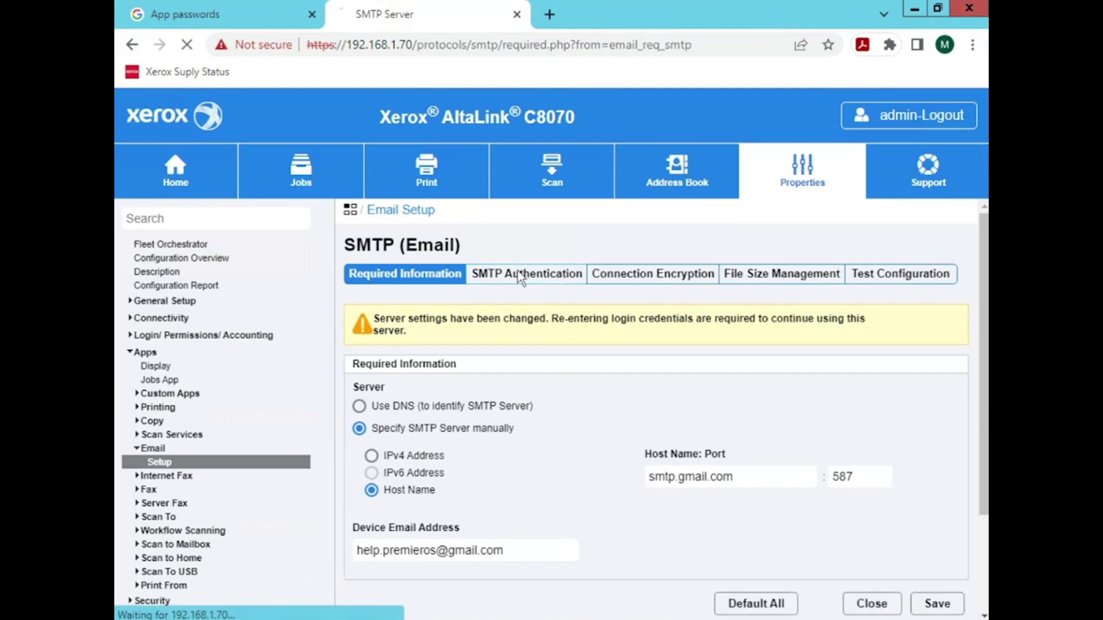
left_click(689, 399)
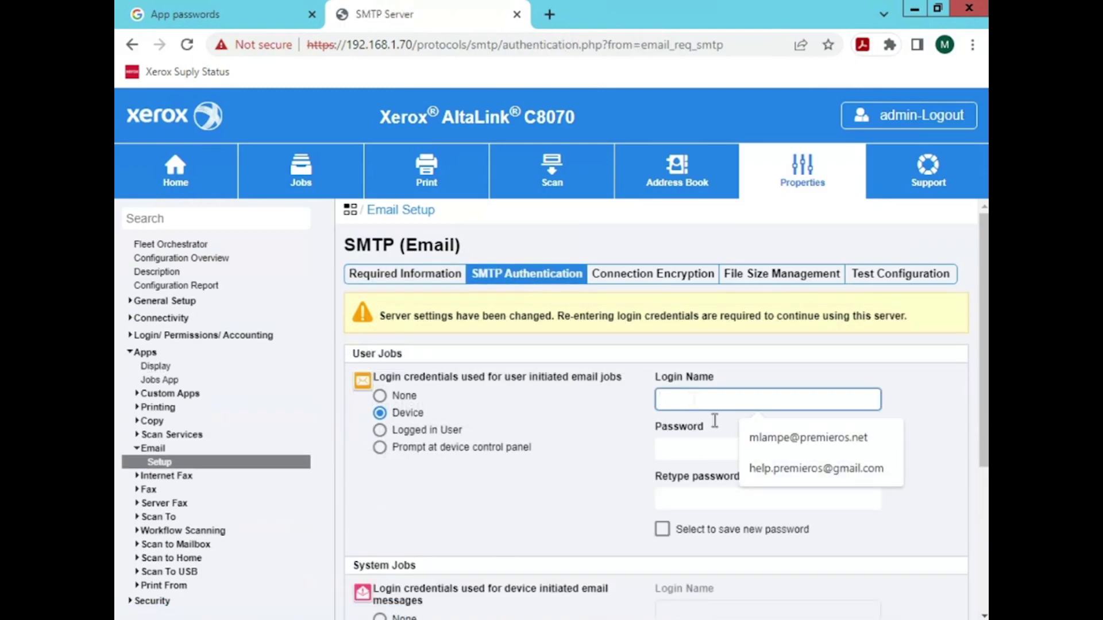
left_click(766, 470)
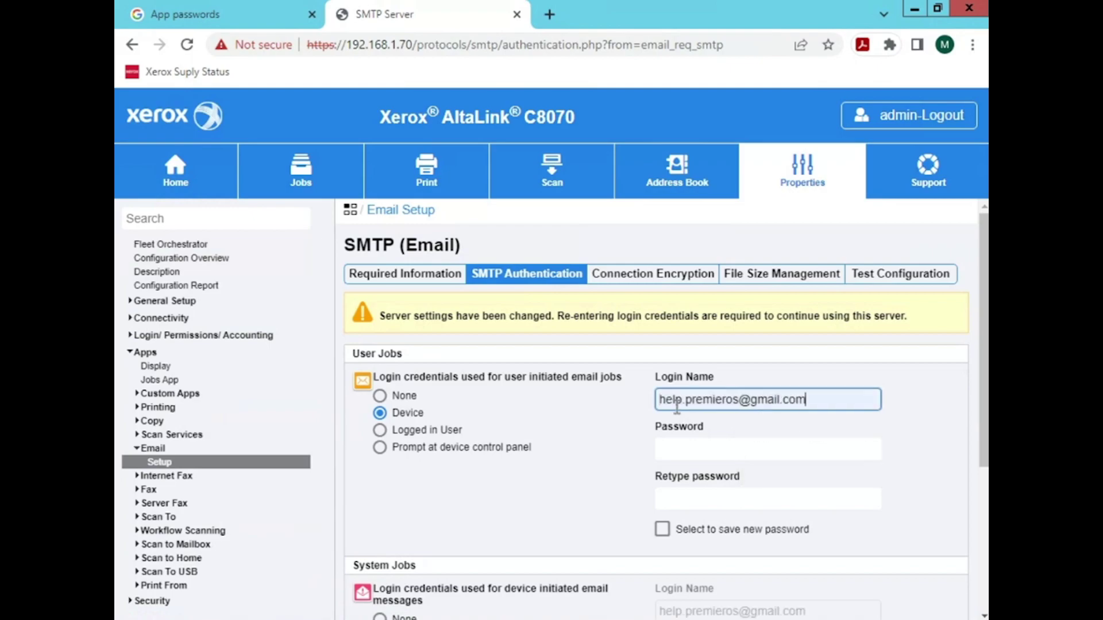
Paste the copied Xerox app password into Password and Retype Password, then save.
left_click(234, 11)
right_click(580, 268)
left_click(595, 276)
left_click(413, 10)
left_click(721, 449)
key("ctrl+v")
left_click(726, 498)
key("ctrl+v")
scroll(604, 469, "down", 2)
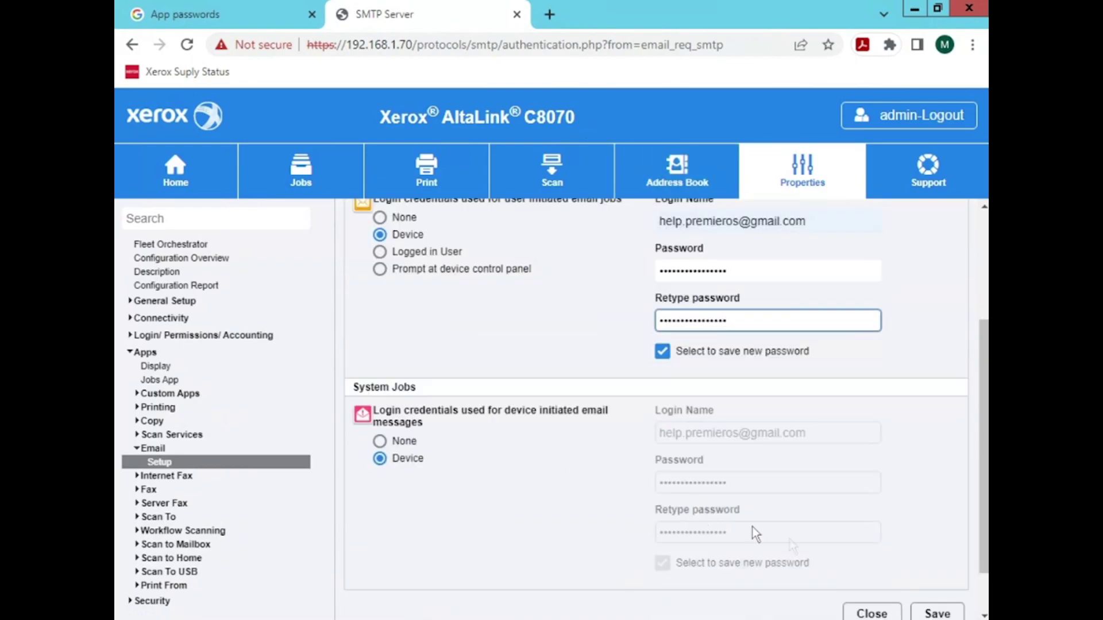
left_click(938, 613)
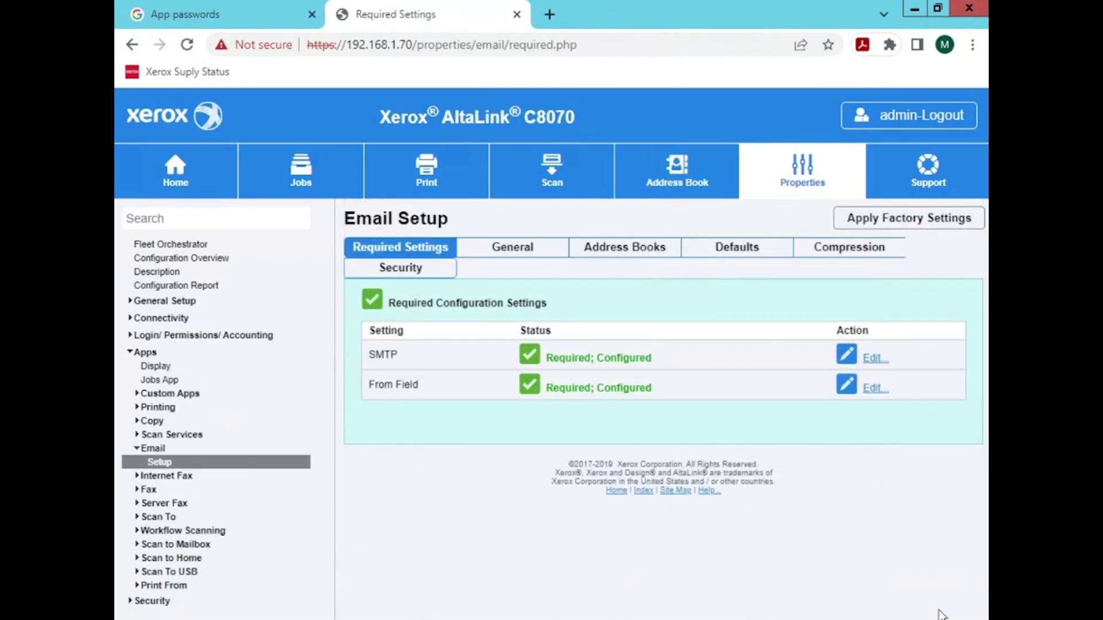
Set SMTP connection encryption to STARTTLS (if available) and save.
left_click(870, 358)
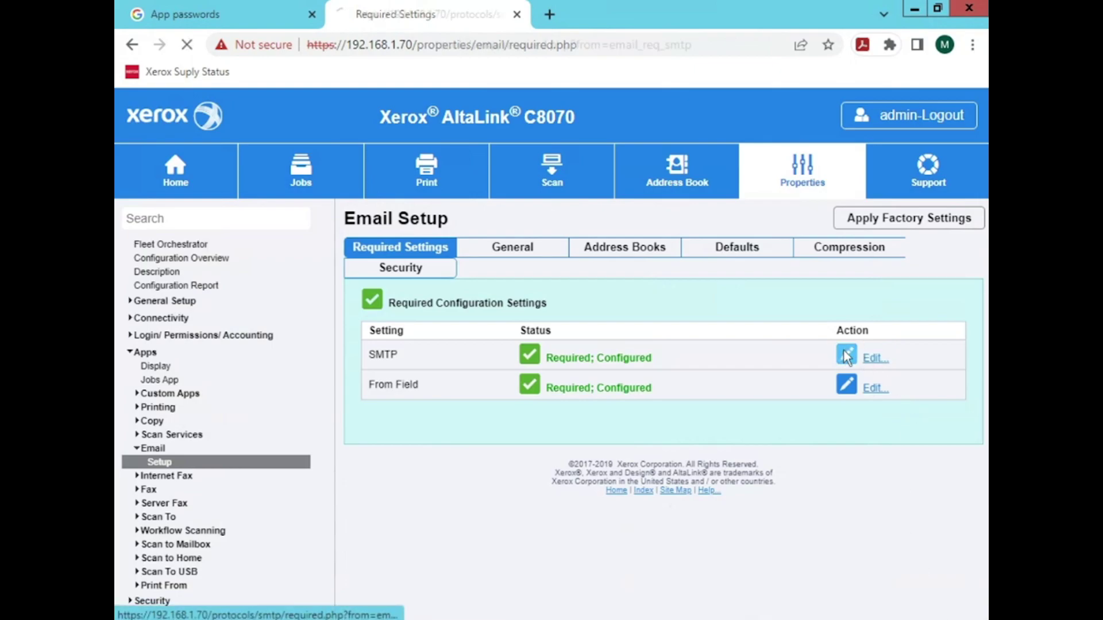
left_click(675, 276)
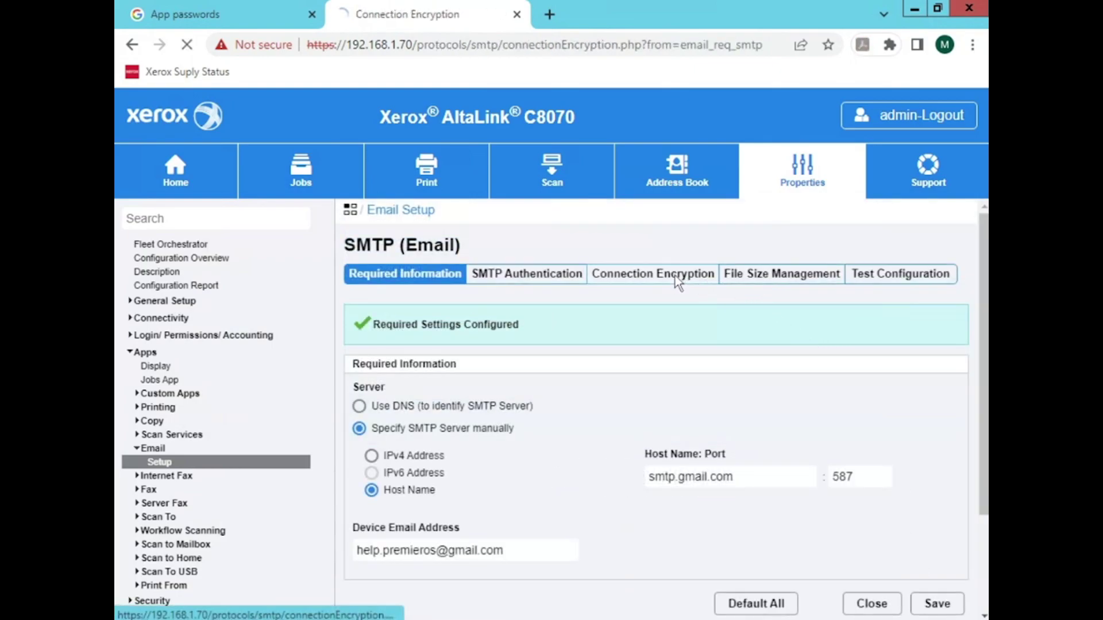
left_click(360, 384)
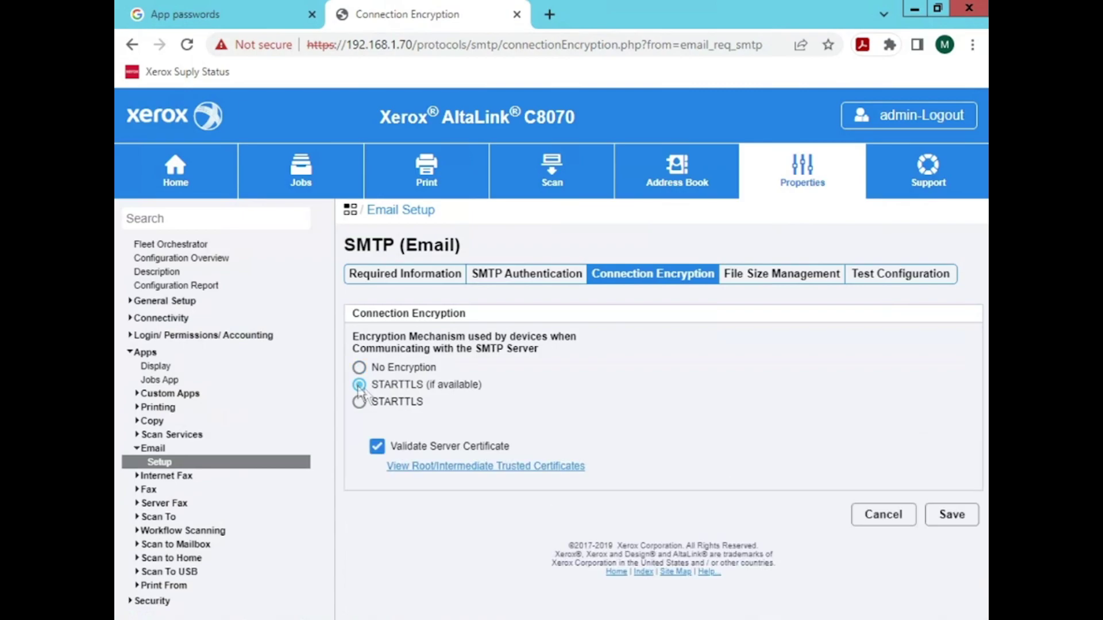
left_click(958, 518)
Set the maximum message size to 20480 KB and save.
left_click(870, 359)
left_click(775, 279)
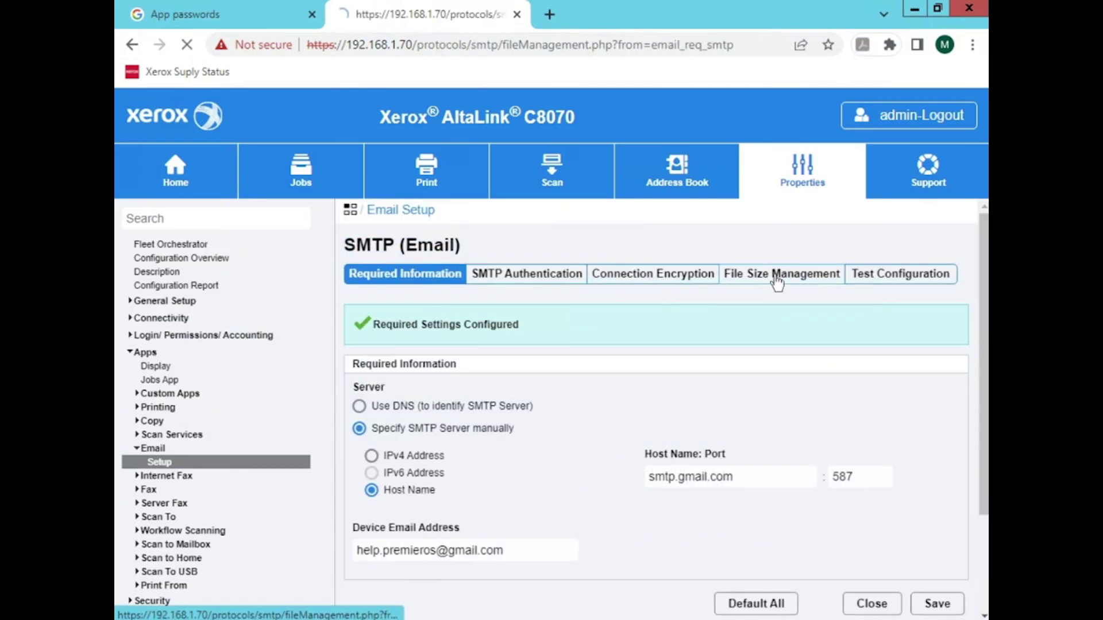
left_click_drag(392, 360, 349, 359)
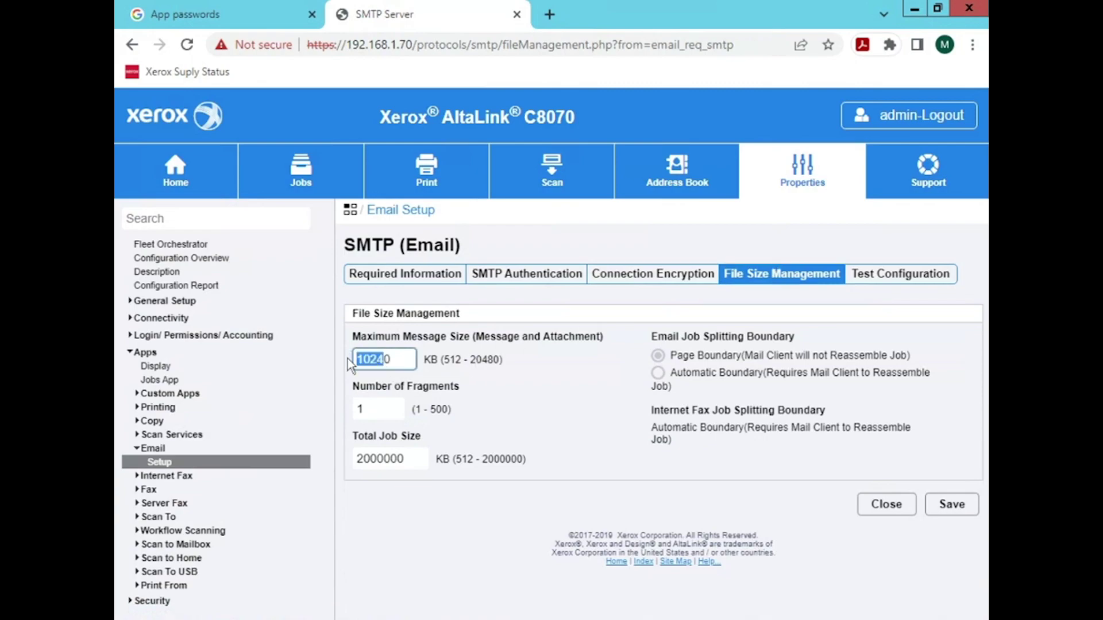
type("2048")
key("Tab")
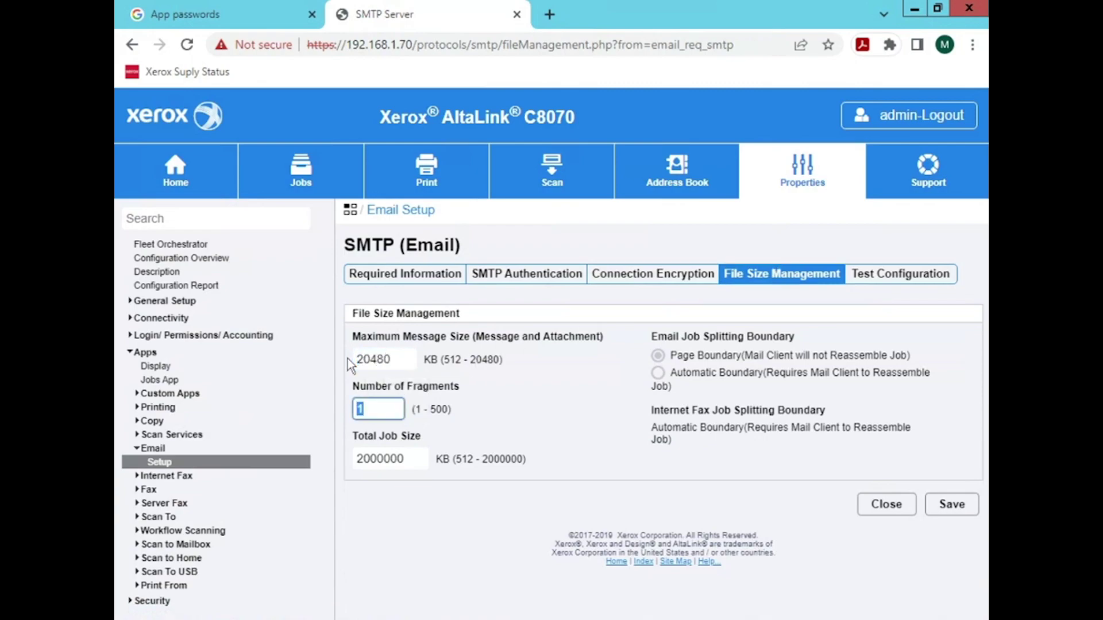
key("Tab")
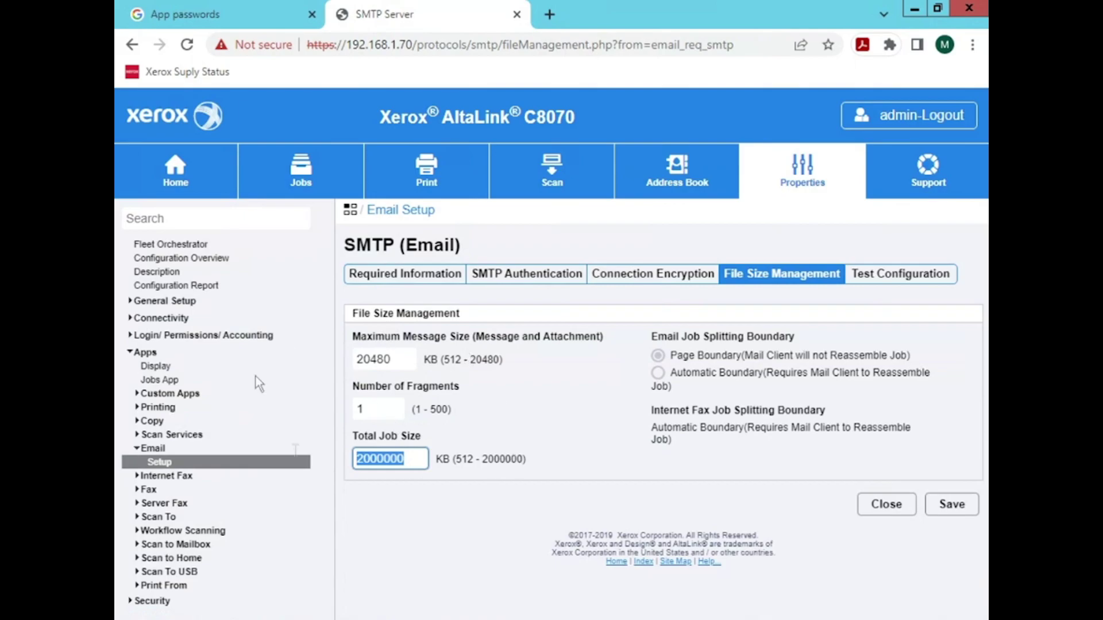
left_click(951, 505)
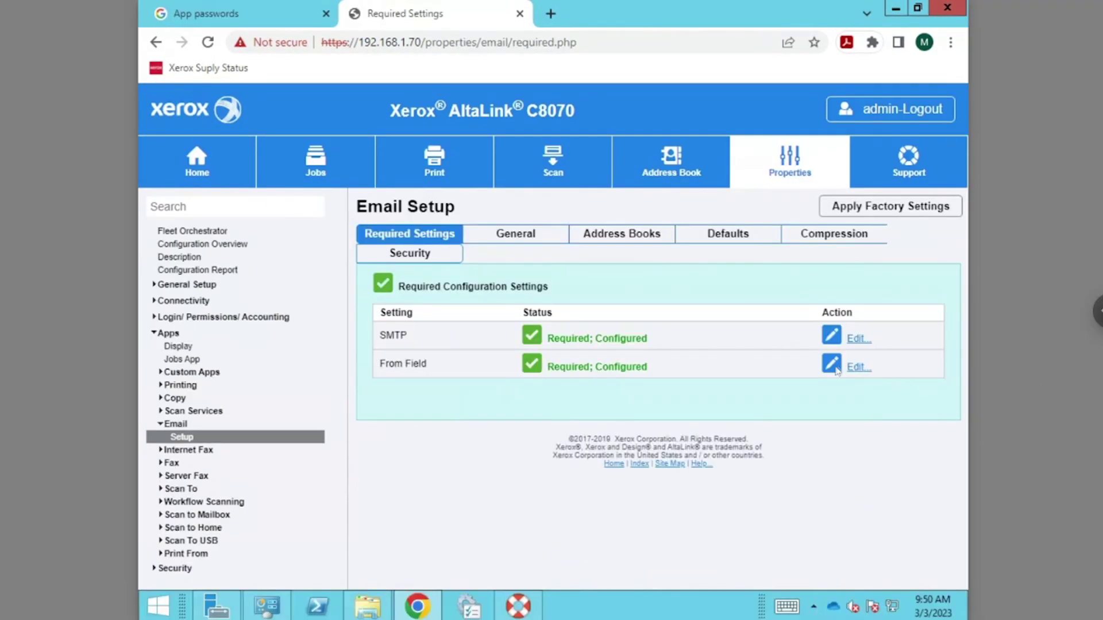
Replace the default From address with the Gmail address and save.
left_click(833, 366)
triple_click(673, 270)
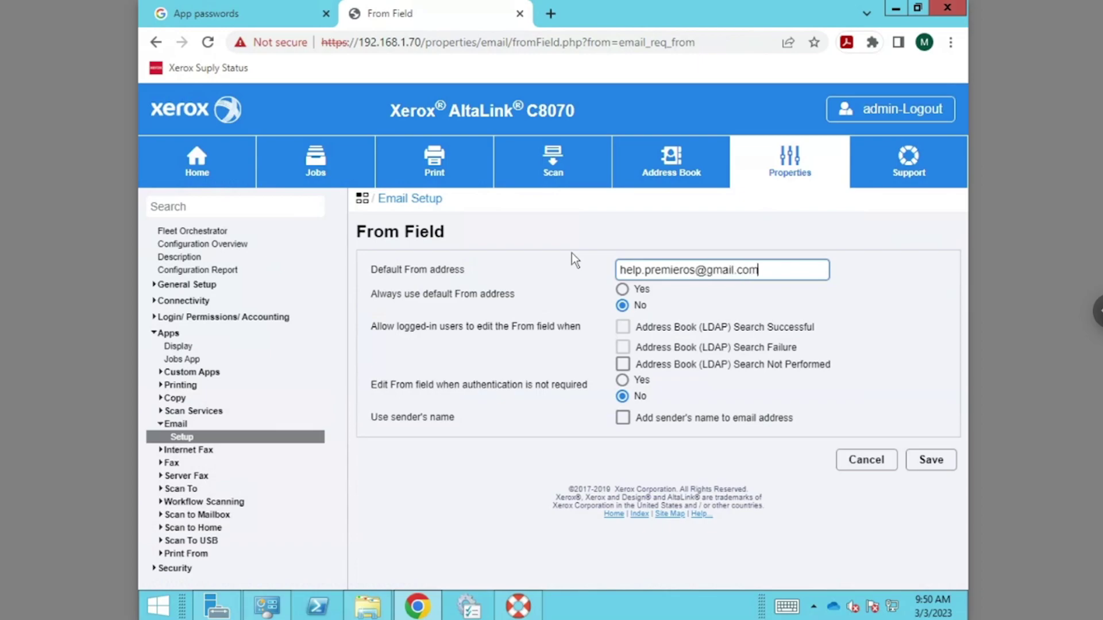
left_click(930, 460)
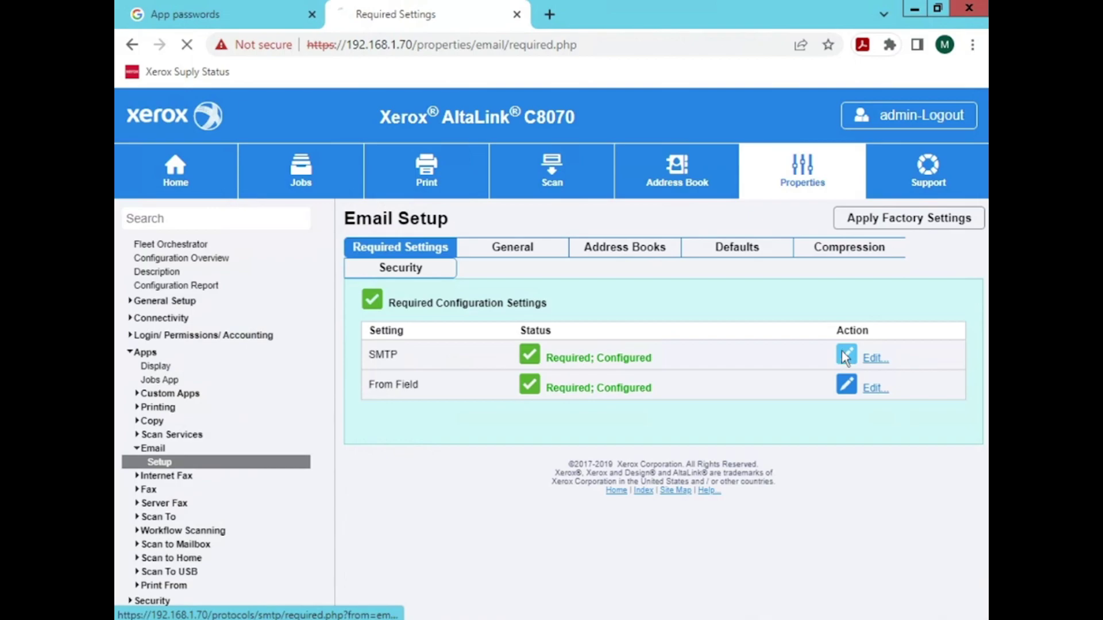
Send a test email to a saved external recipient from SMTP Test Configuration.
left_click(846, 358)
left_click(866, 276)
left_click(444, 355)
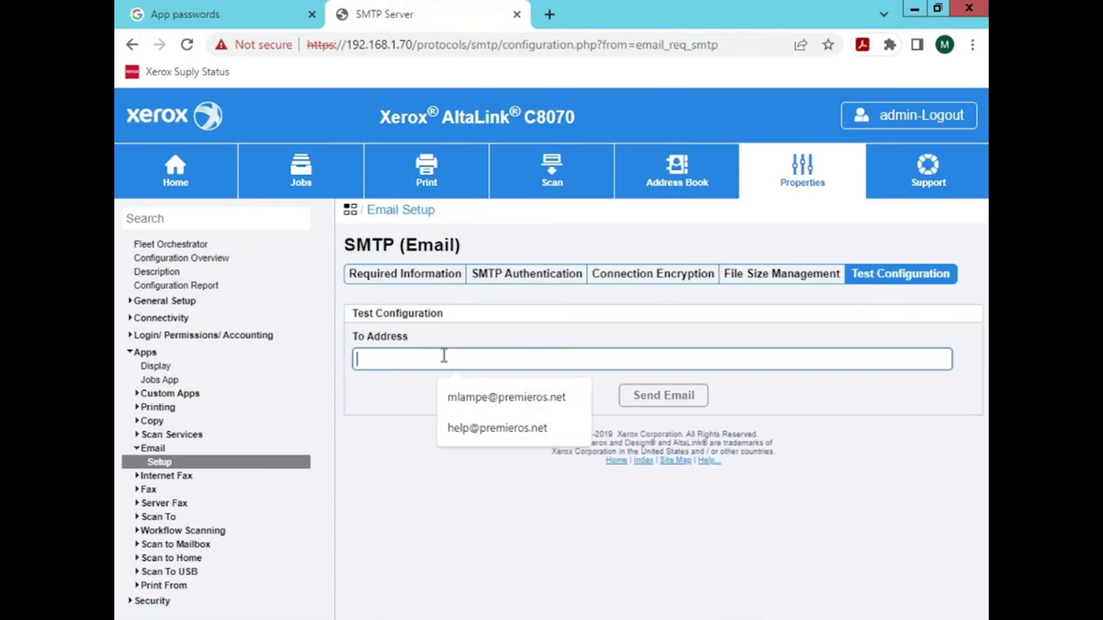
left_click(476, 391)
left_click(651, 394)
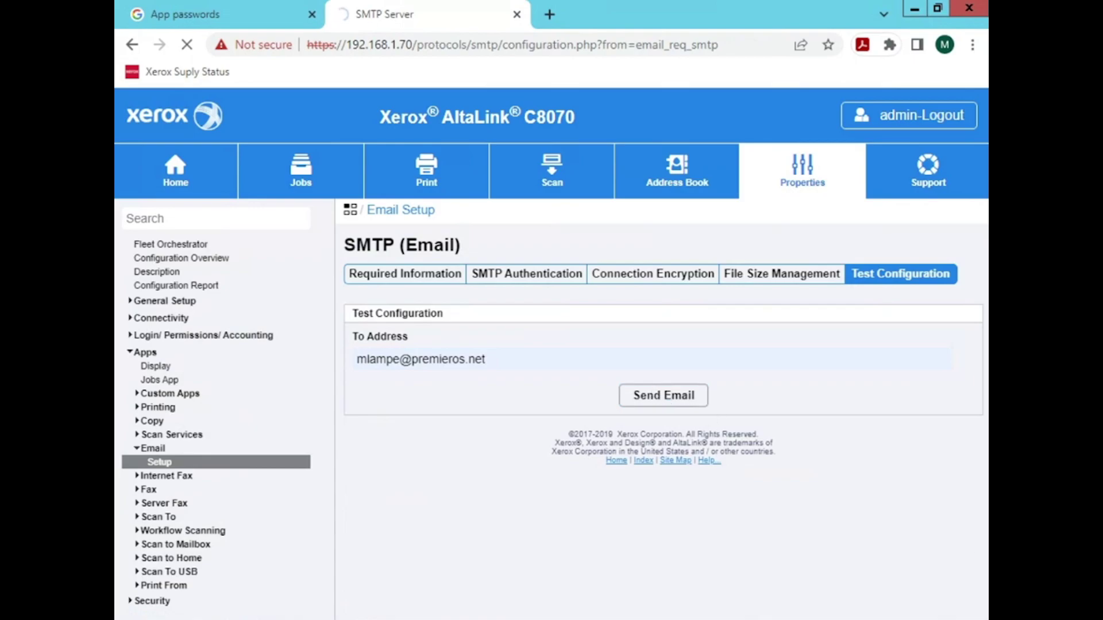